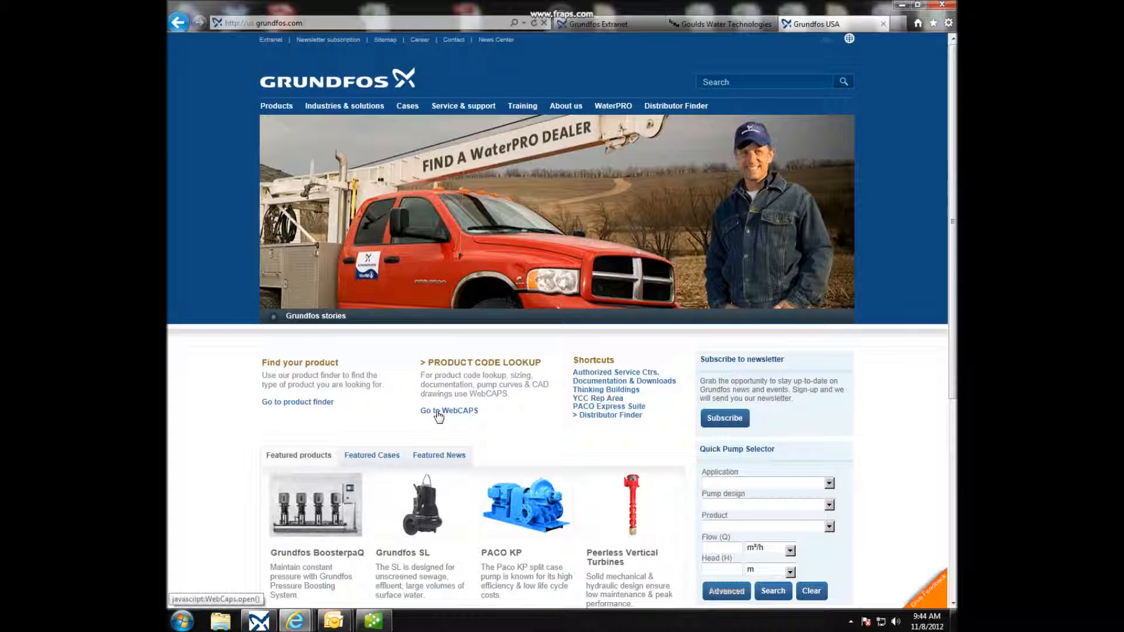
Launch WebCAPS via 'Go to WebCAPS' and move its window lower on the screen
{"action": "left_click", "coordinate": [440, 413]}
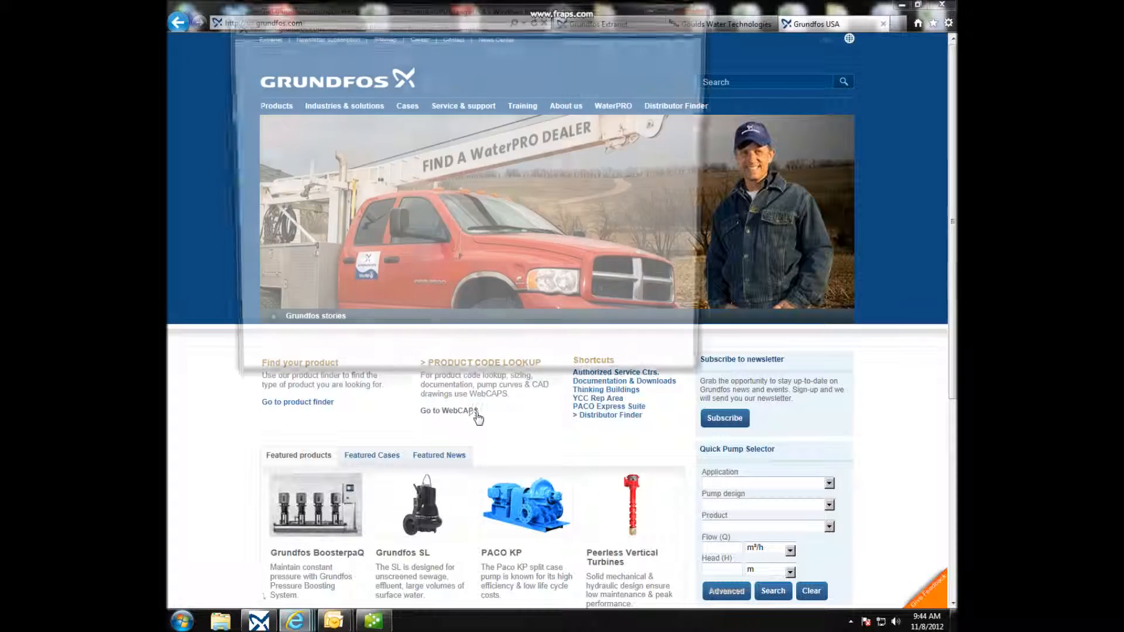
{"action": "left_click_drag", "start_coordinate": [410, 14], "coordinate": [411, 111]}
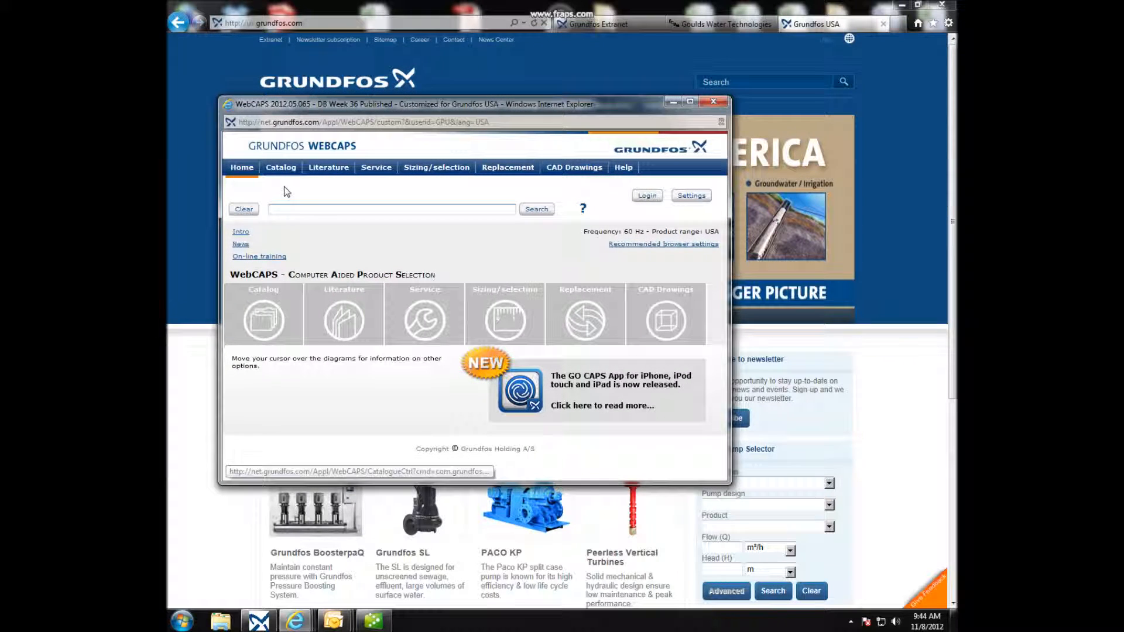
{"action": "type", "text": "9641885"}
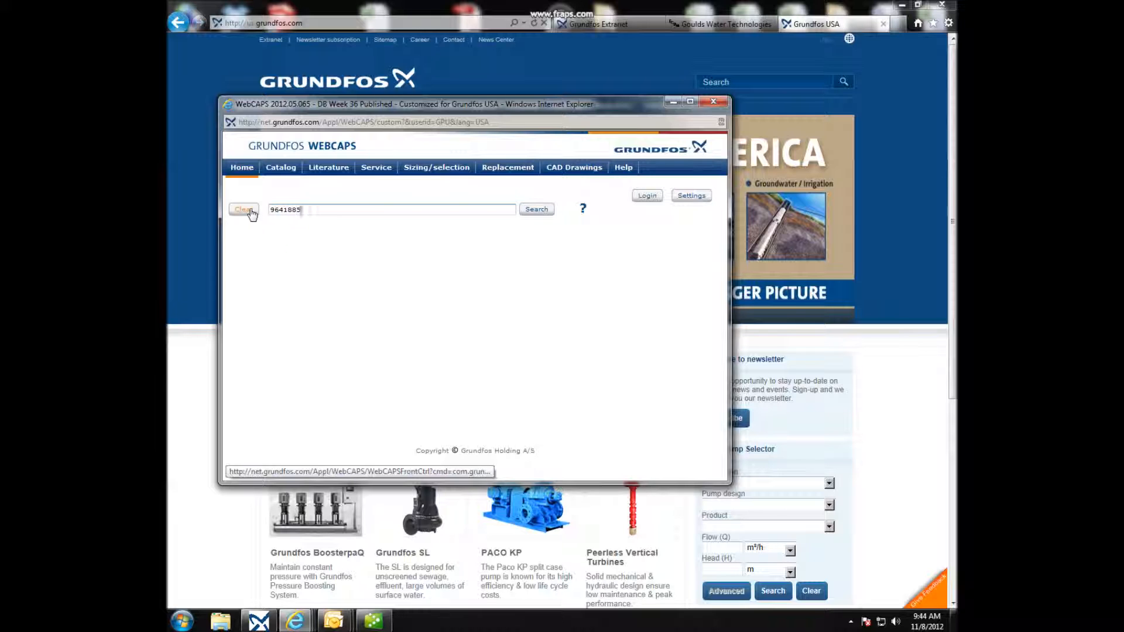
{"action": "type", "text": "0"}
Search part number 96418850, show CR 64-2 product details, and enlarge the detail window for bigger curves
{"action": "key", "text": "Return"}
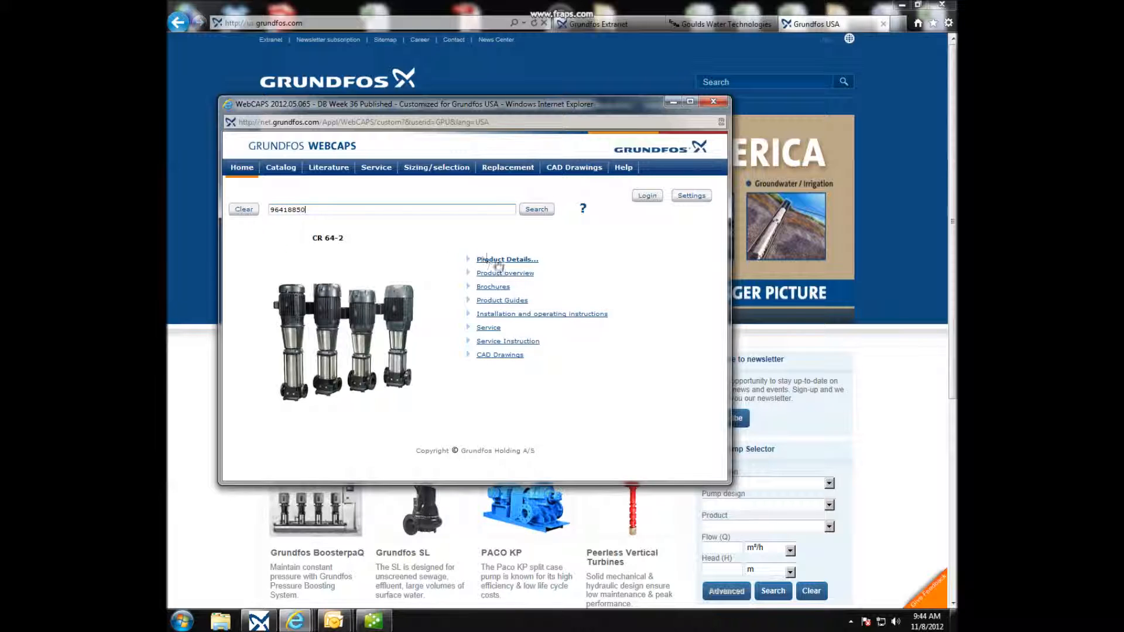
{"action": "left_click", "coordinate": [495, 262]}
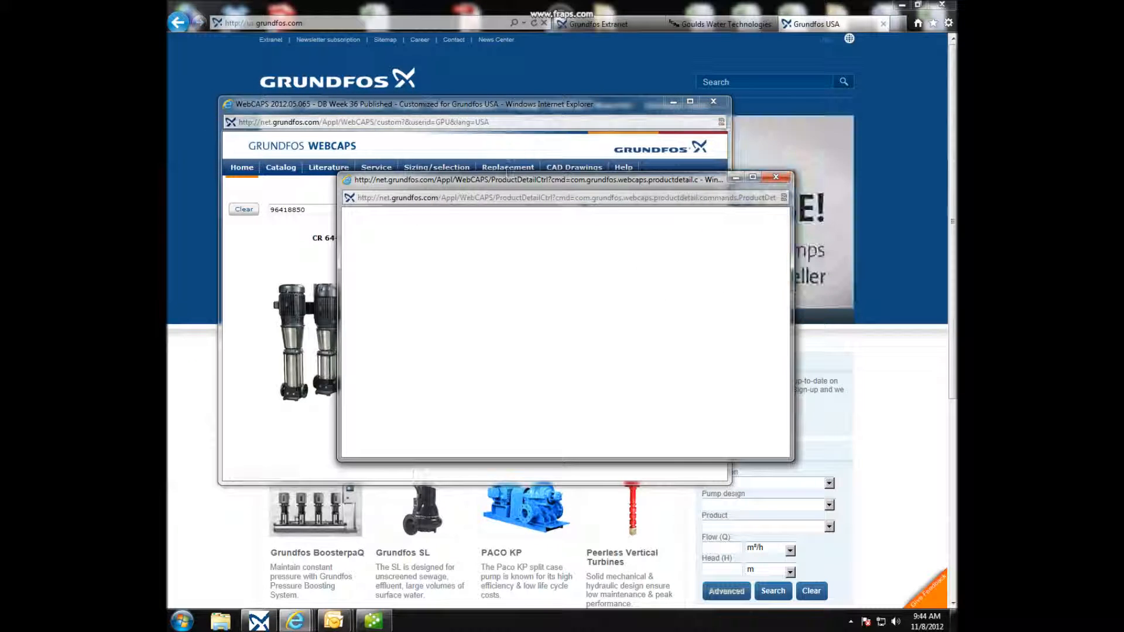
{"action": "left_click_drag", "start_coordinate": [503, 182], "coordinate": [367, 106]}
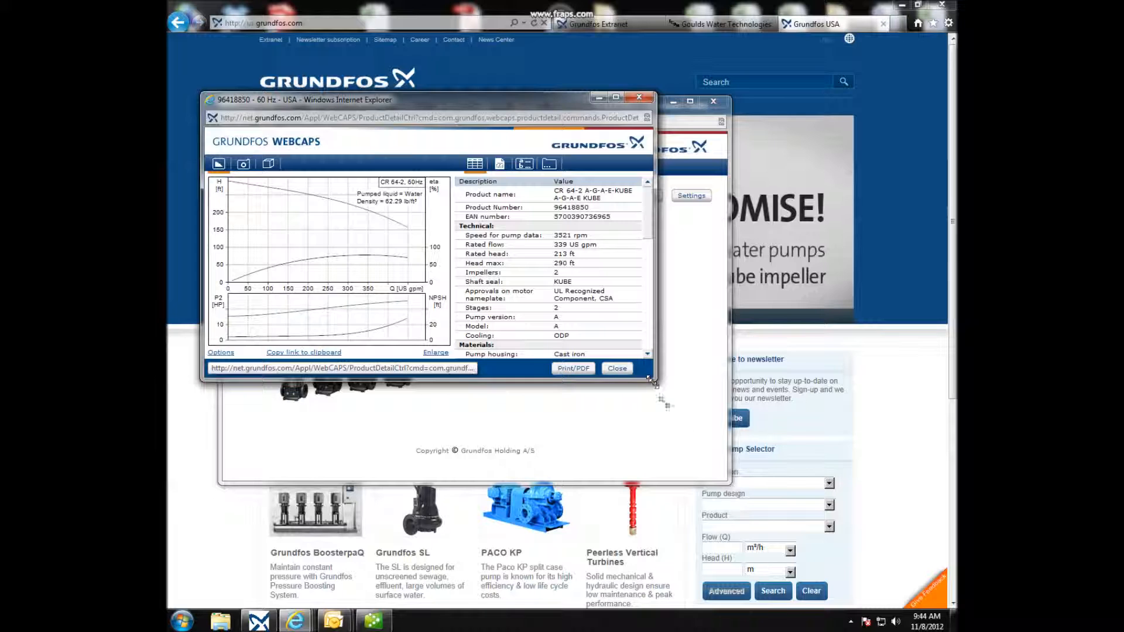
{"action": "left_click_drag", "start_coordinate": [653, 379], "coordinate": [865, 551]}
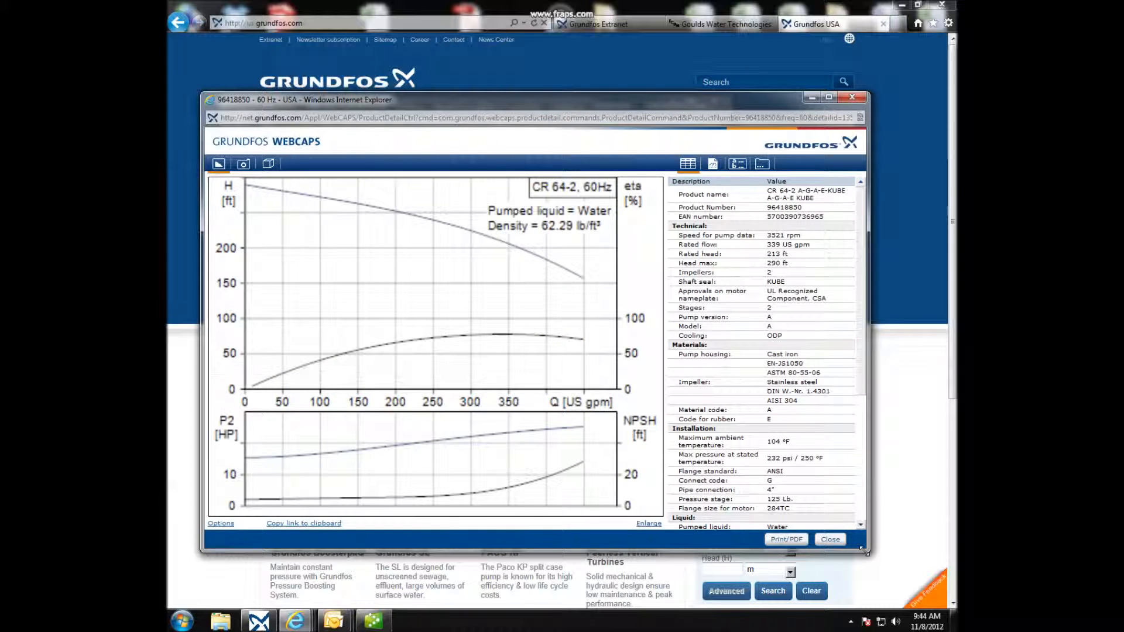
In Curve settings' Hydraulic layout, set Variable speed to Yes at 100% maximum frequency and apply
{"action": "left_click", "coordinate": [220, 524]}
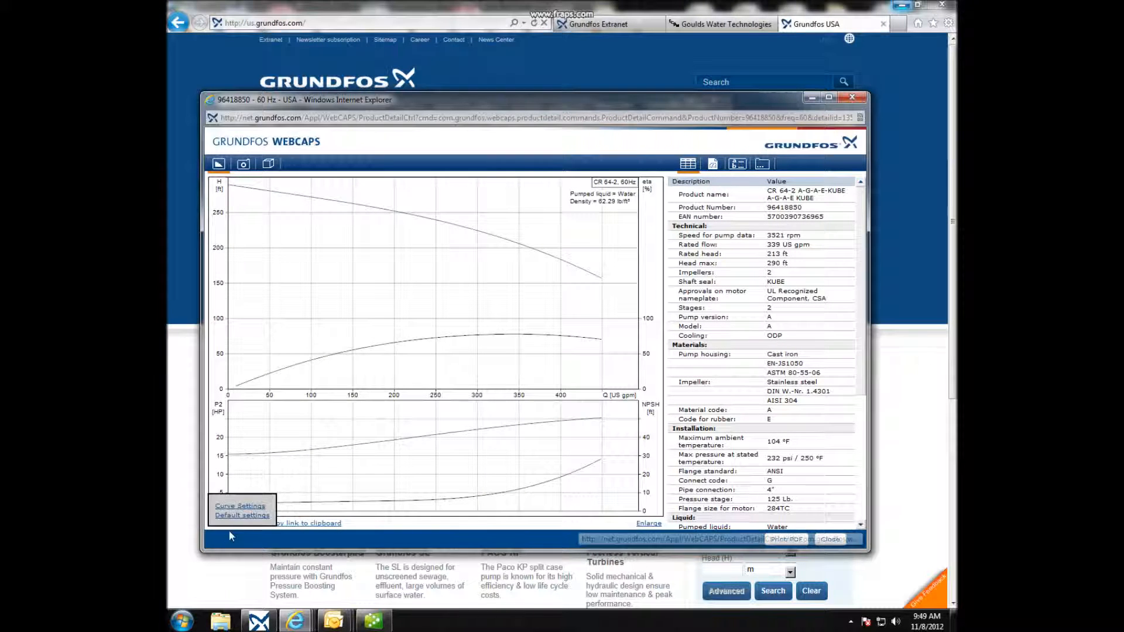
{"action": "left_click", "coordinate": [236, 509]}
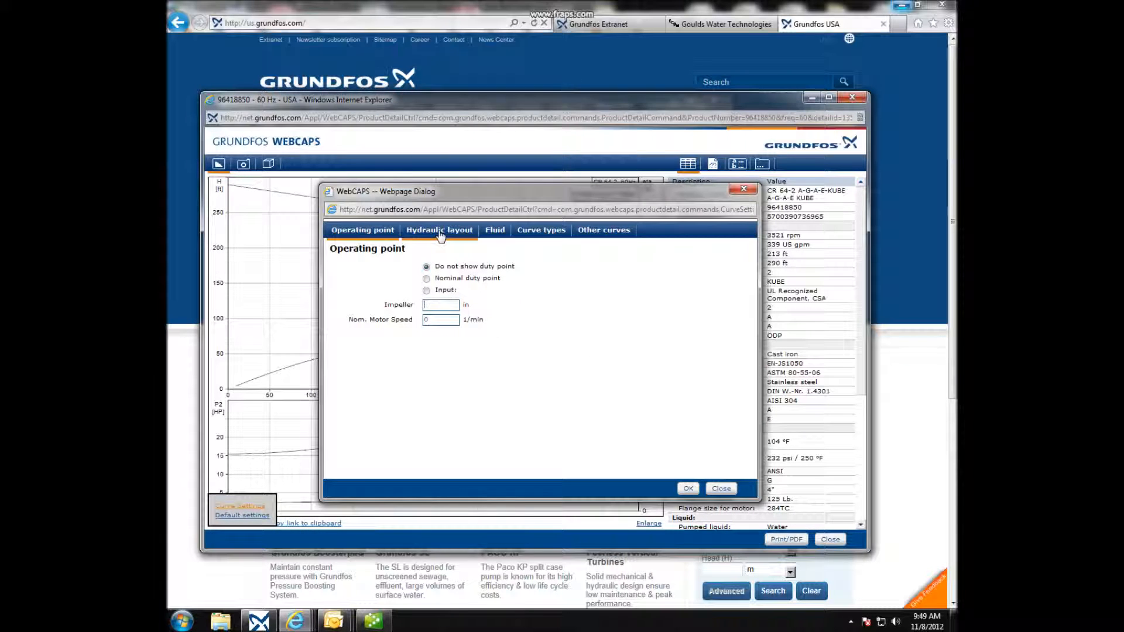
{"action": "left_click", "coordinate": [441, 231]}
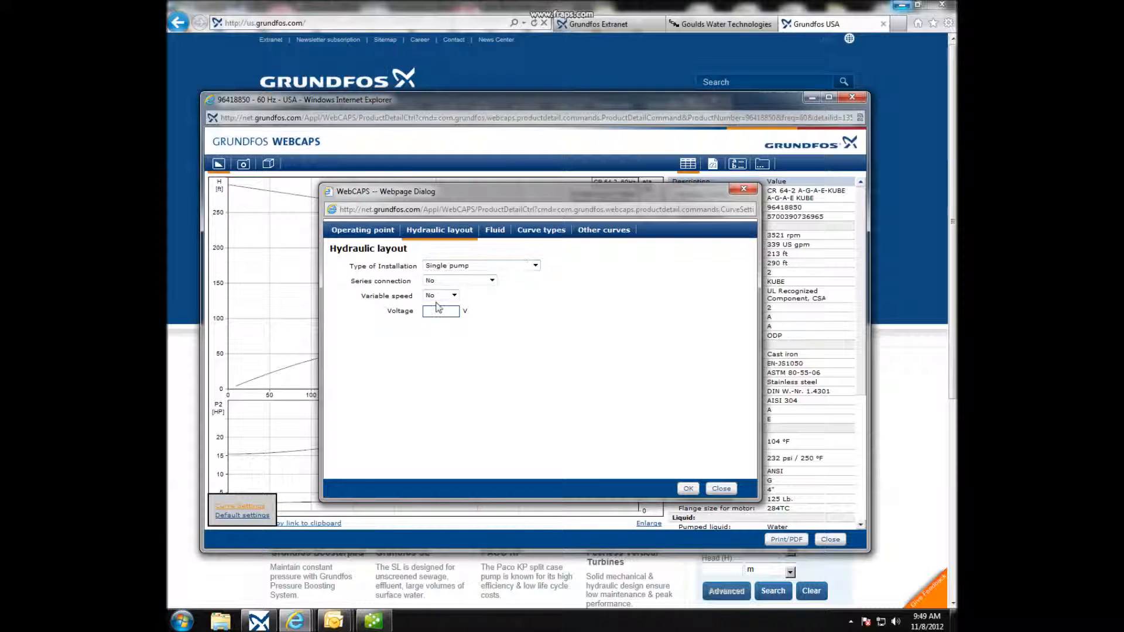
{"action": "left_click", "coordinate": [453, 296]}
{"action": "left_click", "coordinate": [437, 313]}
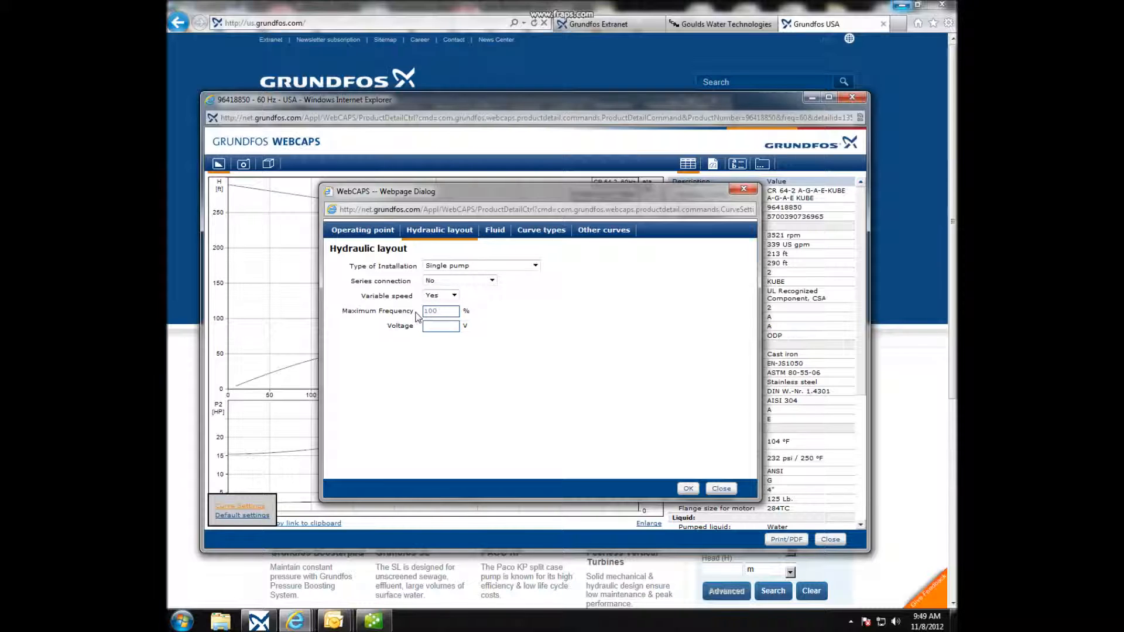
{"action": "left_click", "coordinate": [688, 489]}
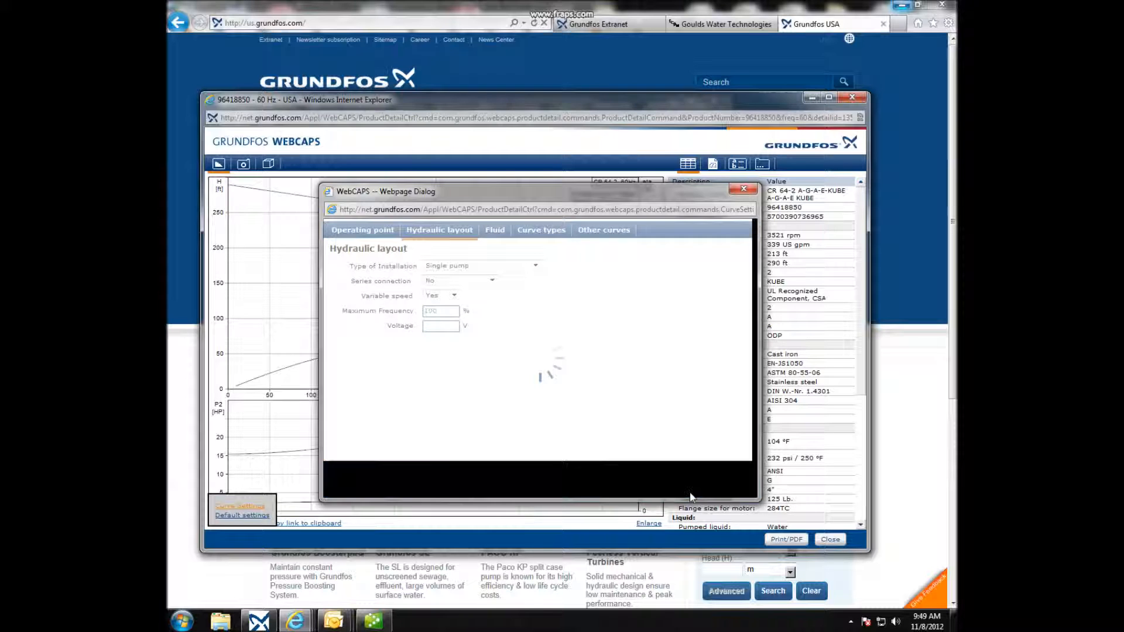